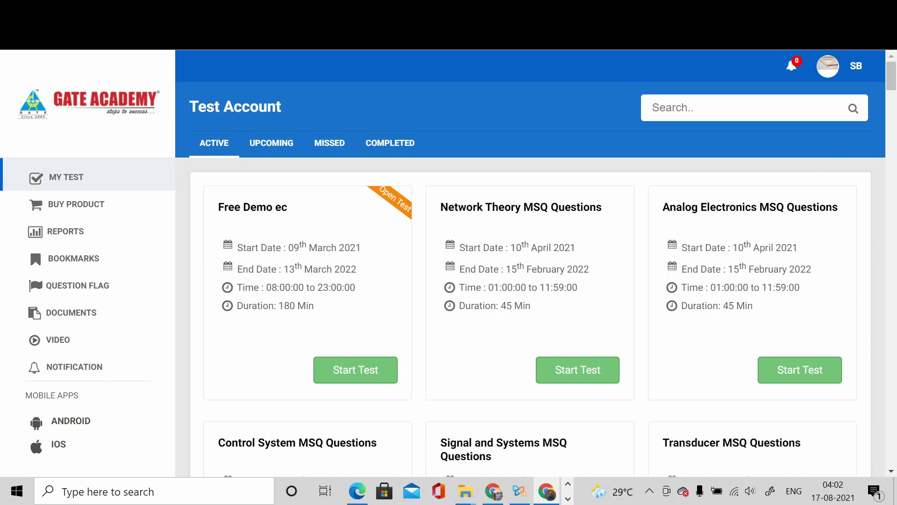
Step: Scroll down and start the Measurement Topicwise 2 2022 test
left_click(892, 118)
left_click_drag(892, 116, 892, 235)
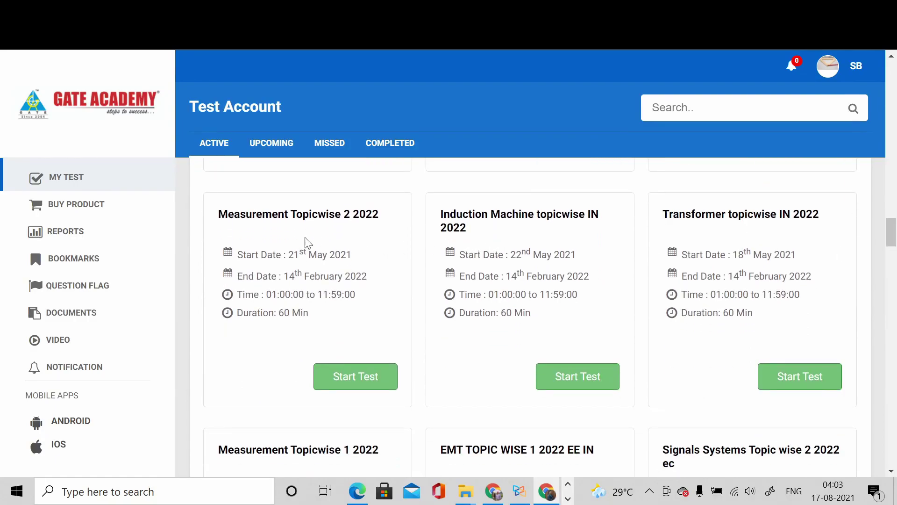
left_click(345, 376)
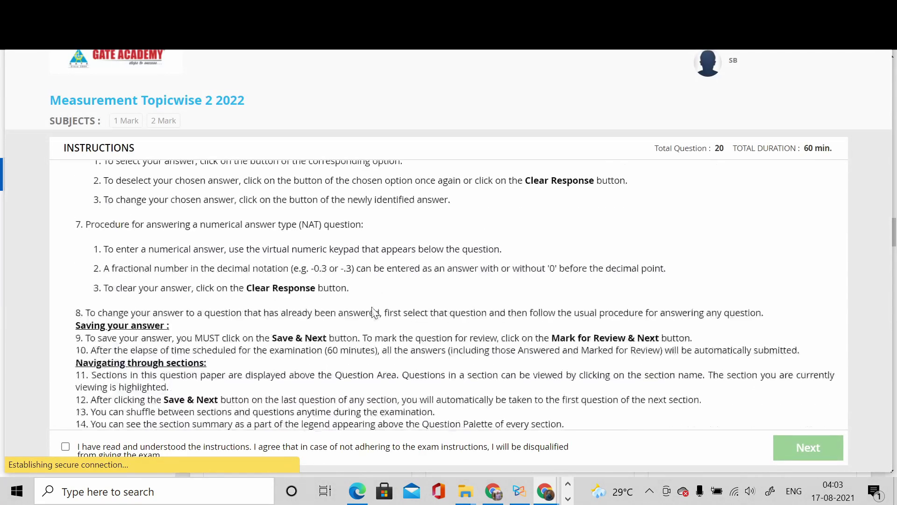
Step: Agree to the exam instructions and proceed to question 1 of Measurement Topicwise 2 2022
left_click(65, 451)
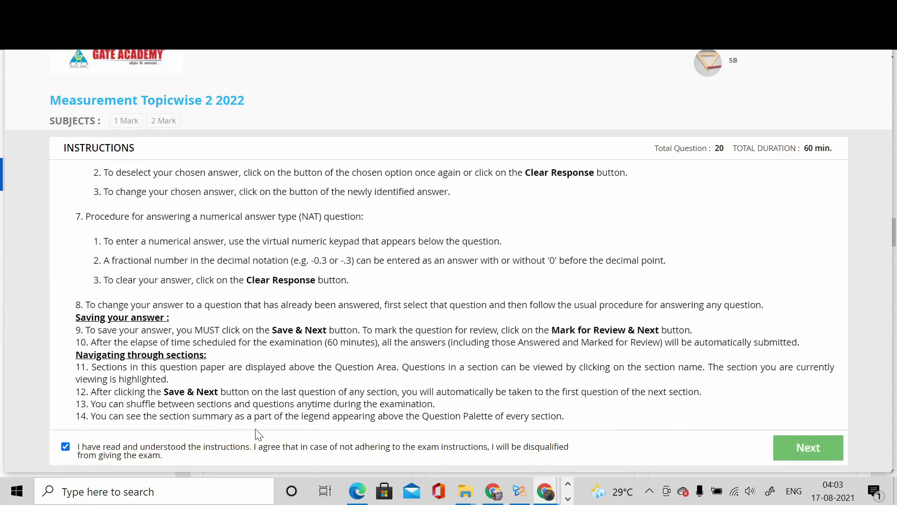
left_click(804, 448)
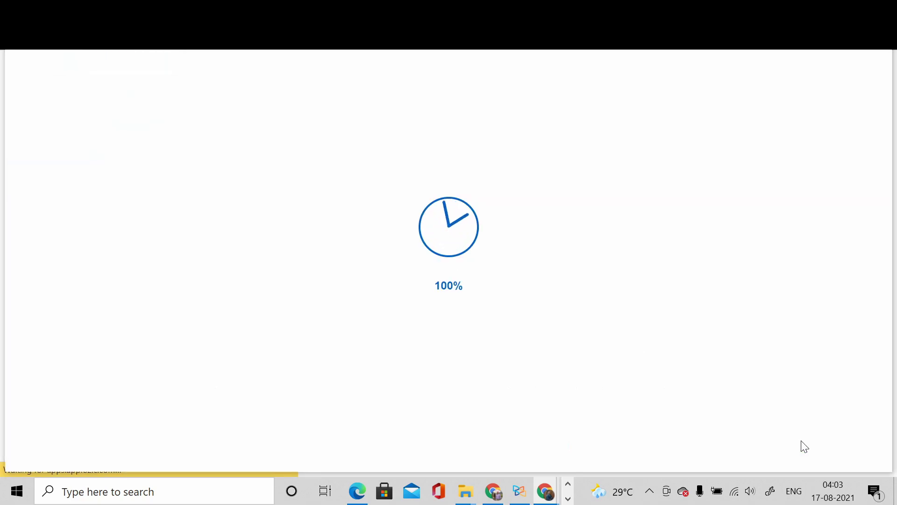
scroll(487, 338, "down", 3)
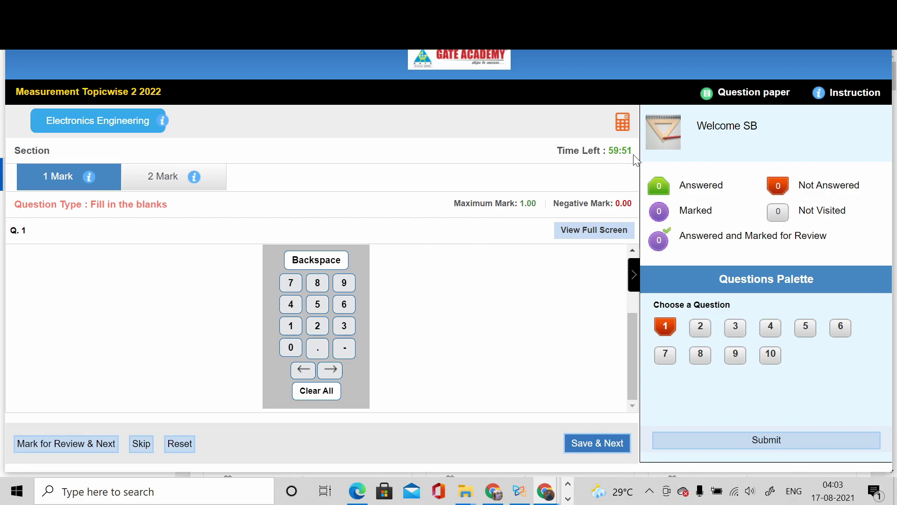
Step: Open the exam's scientific calculator, then close it
left_click(622, 122)
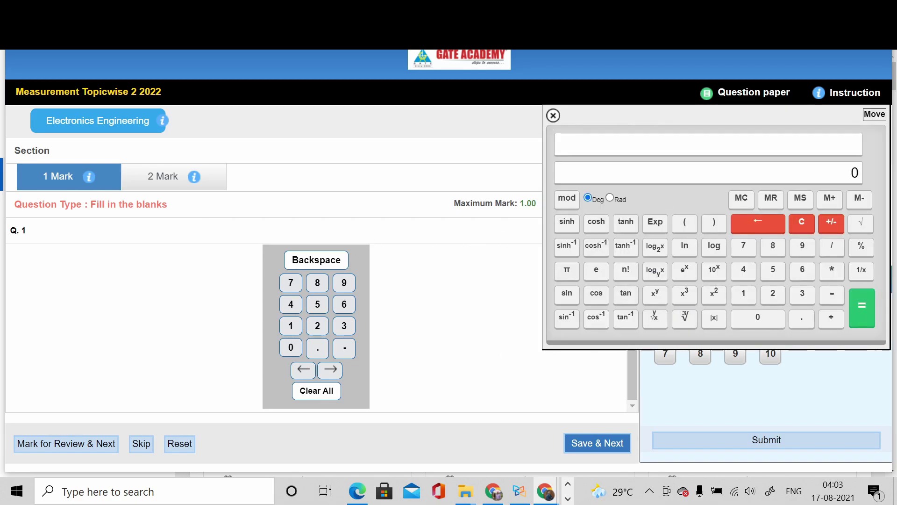
left_click(553, 116)
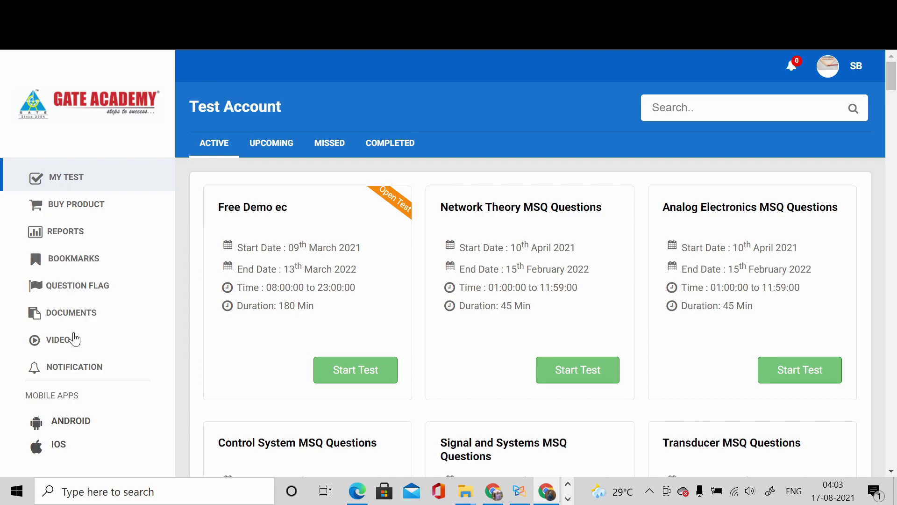
left_click(382, 147)
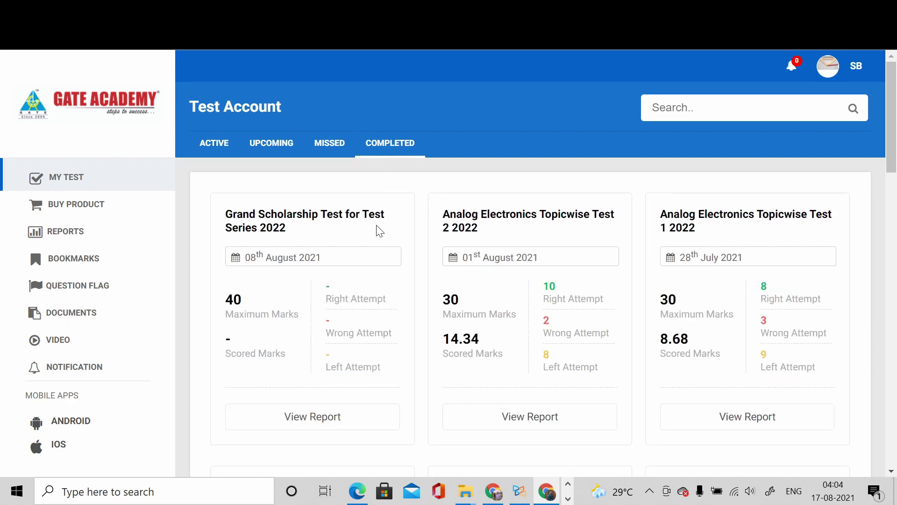
scroll(370, 259, "down", 3)
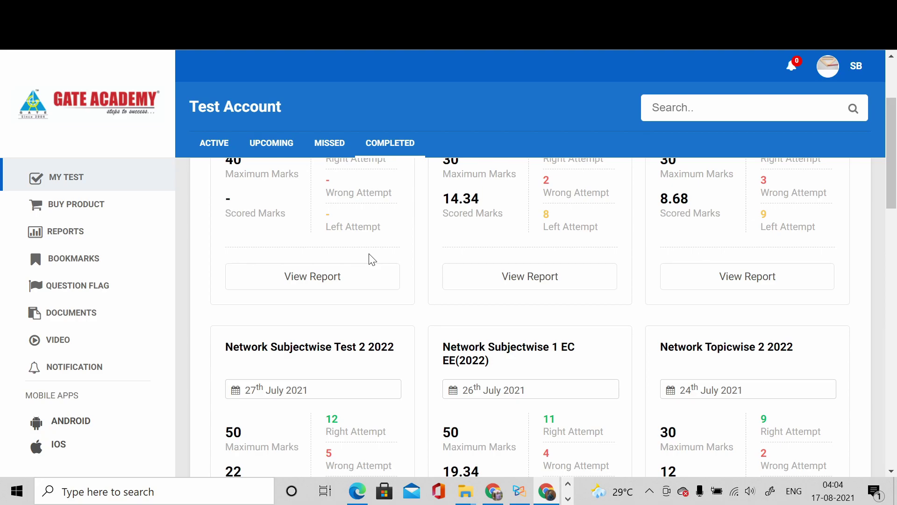
scroll(372, 259, "up", 2)
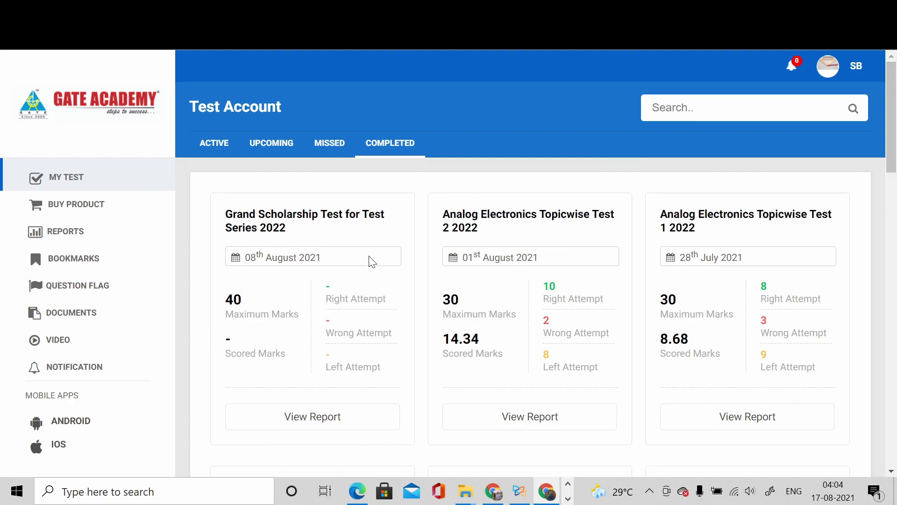